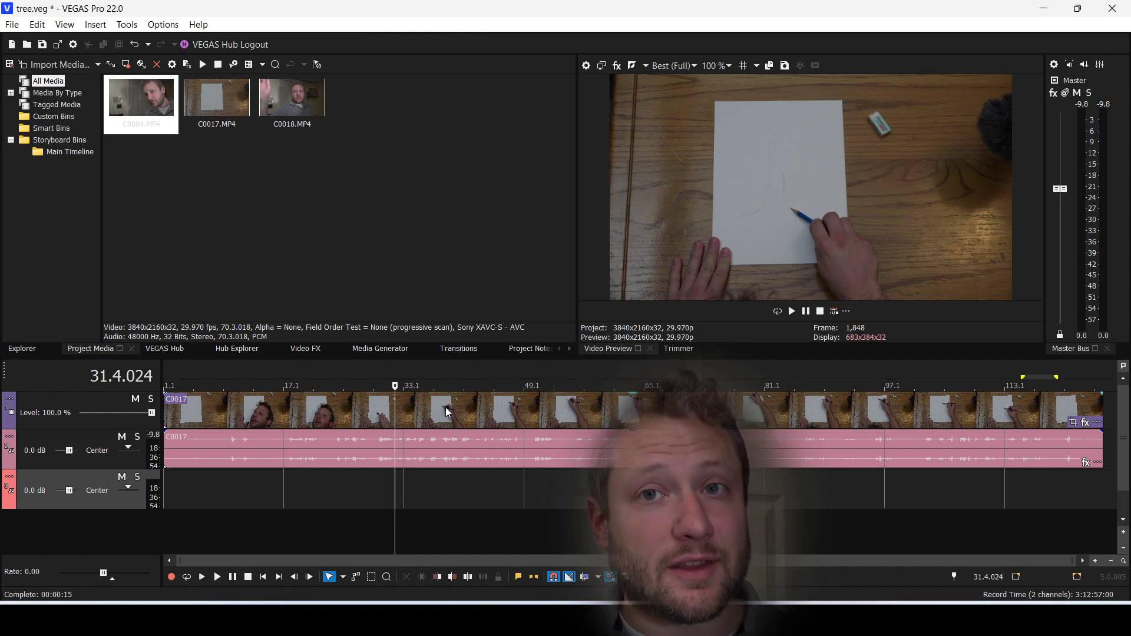
Step: Play the drawing clip from several points and stop near position 102.2
click(445, 408)
key(space)
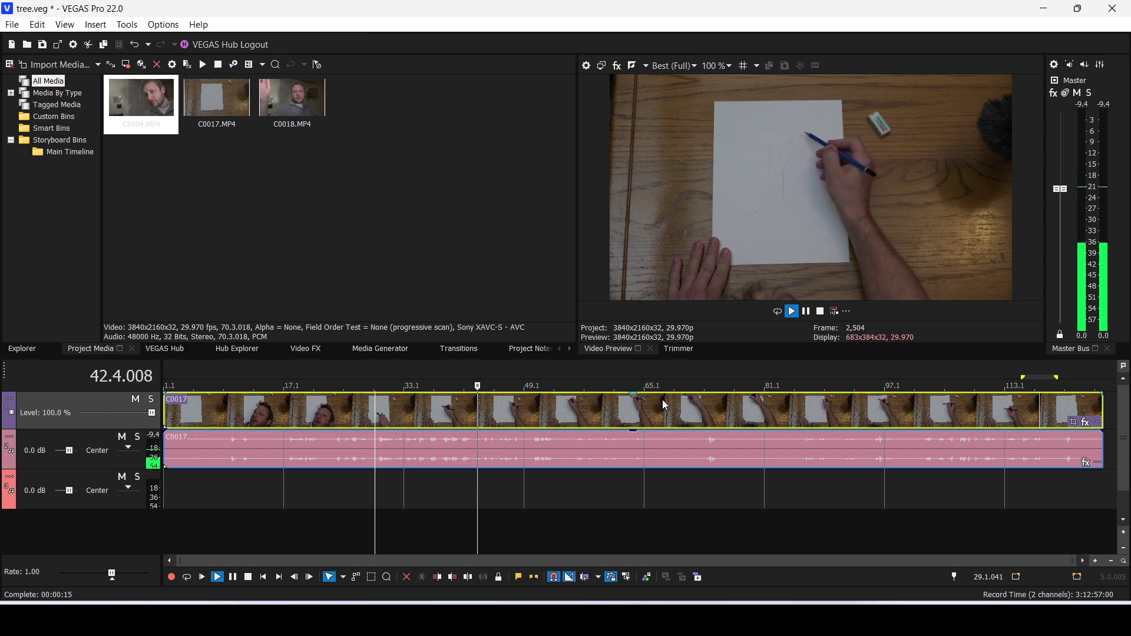
click(540, 411)
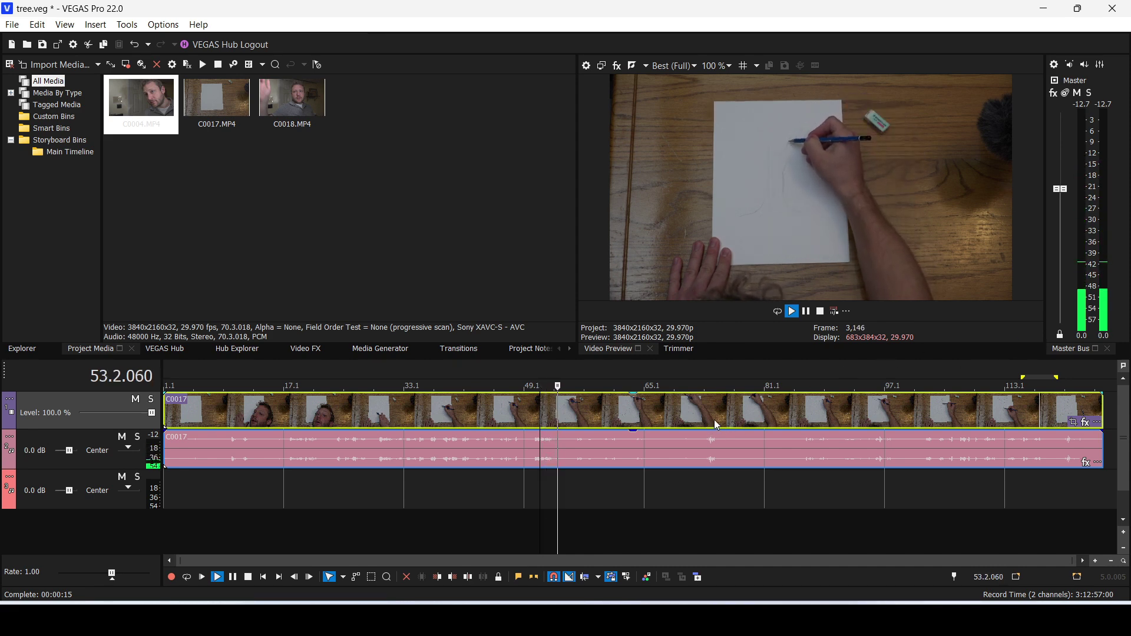
click(601, 422)
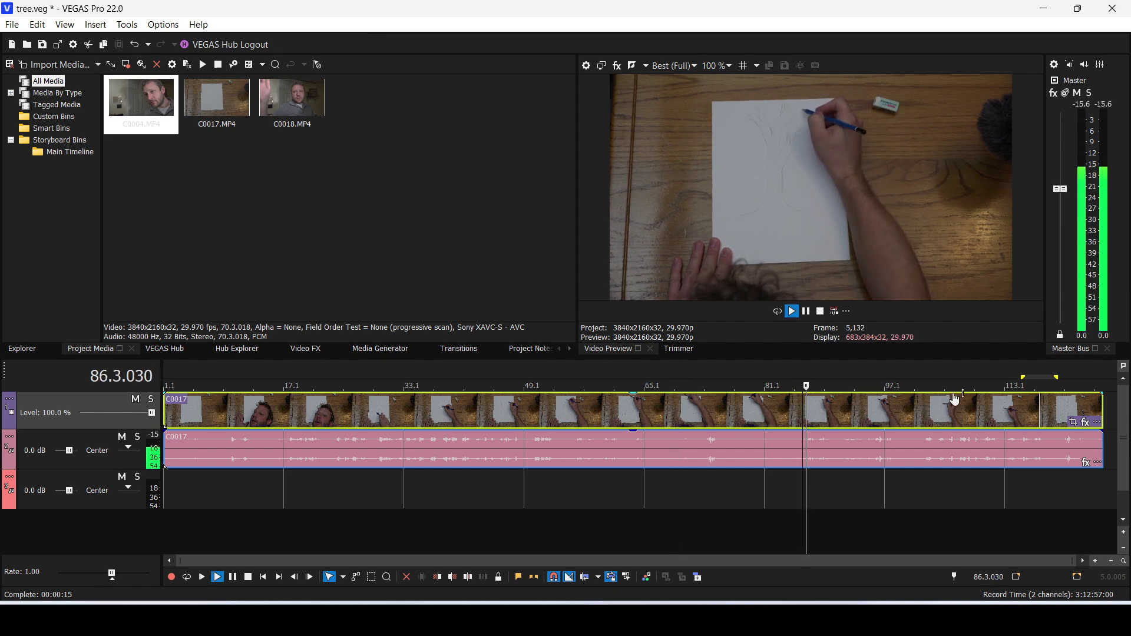
click(924, 402)
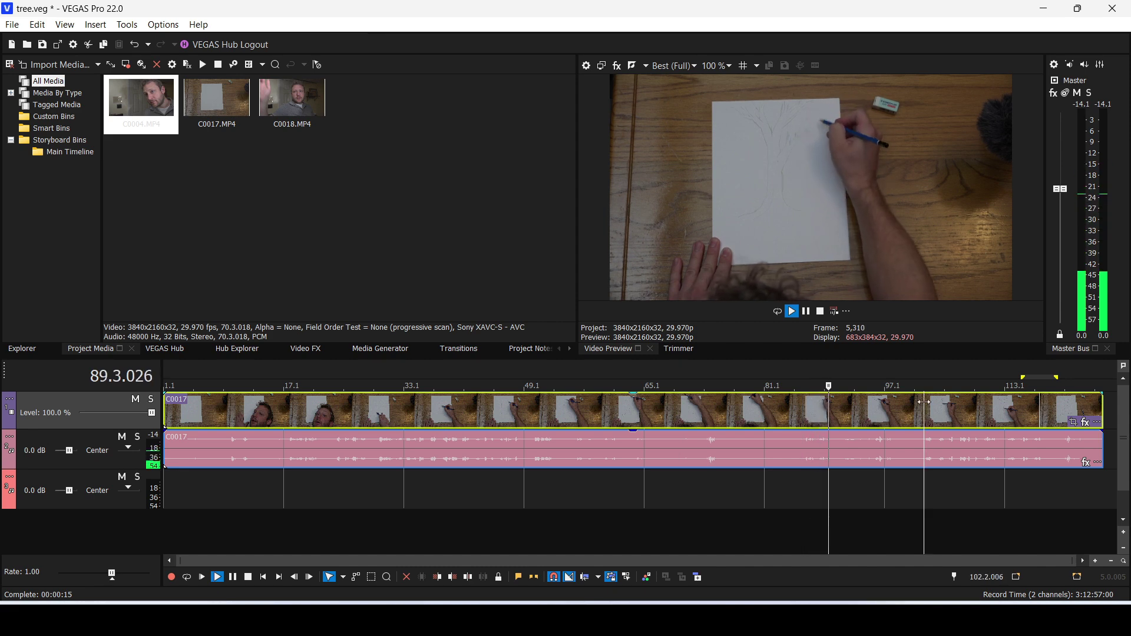
key(space)
Step: Review the clip's final seconds, then select clip C0017's audio event
key(space)
key(space)
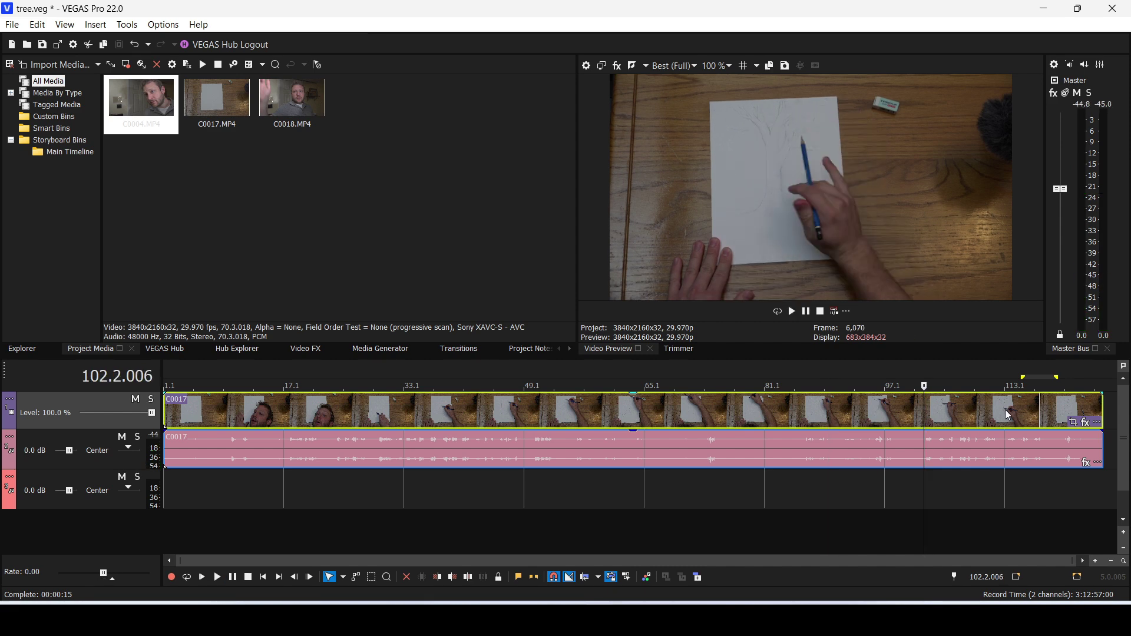
click(1030, 405)
key(space)
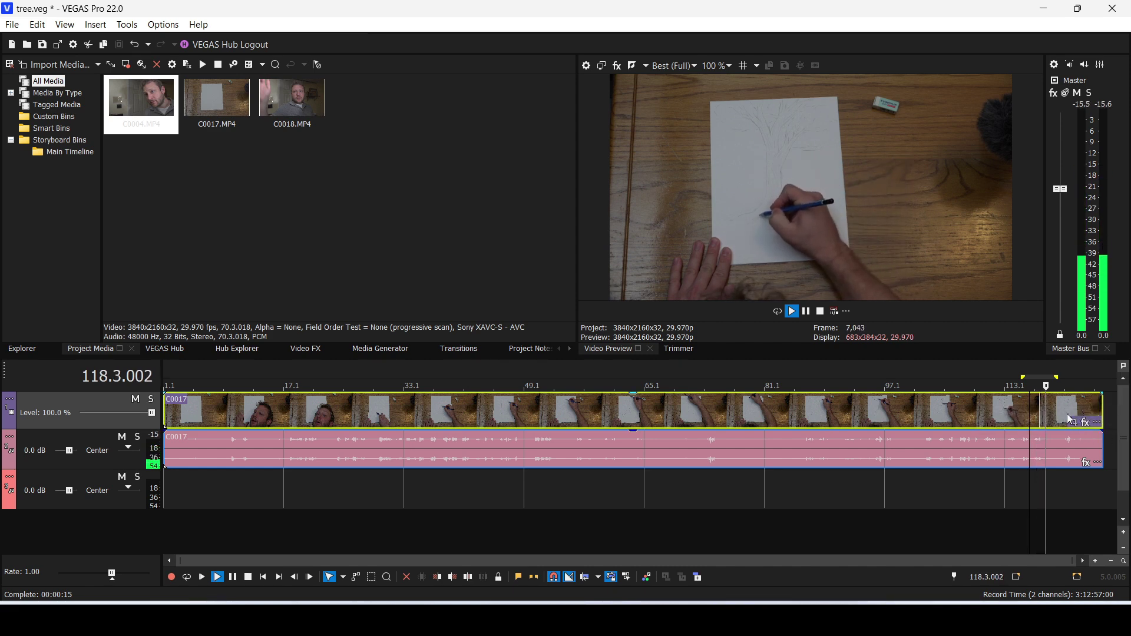
click(1070, 413)
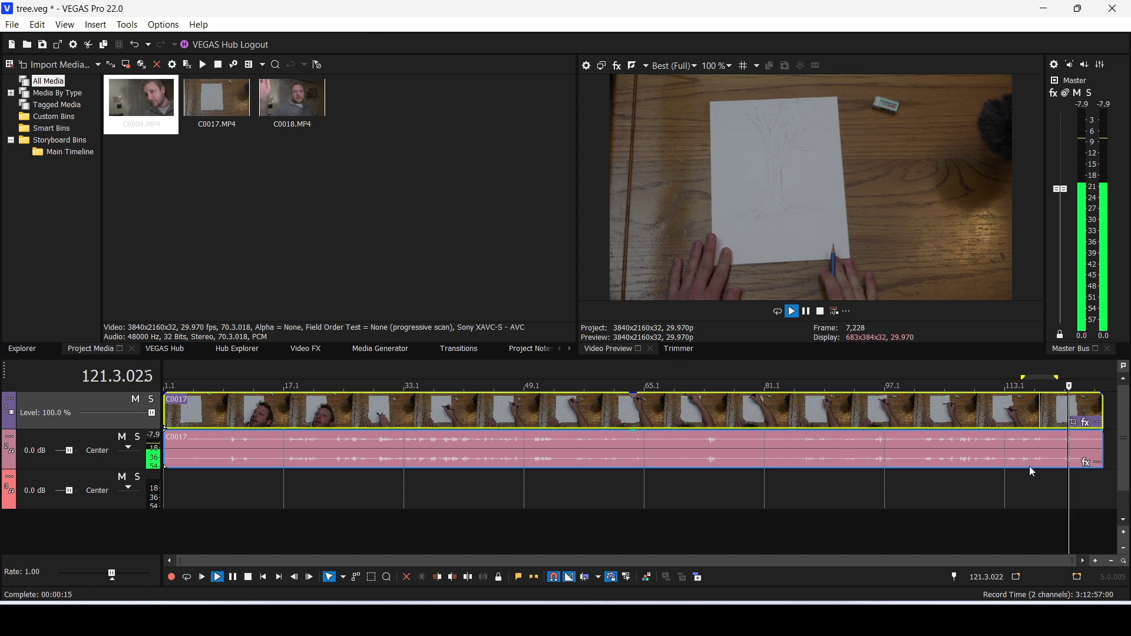
key(Return)
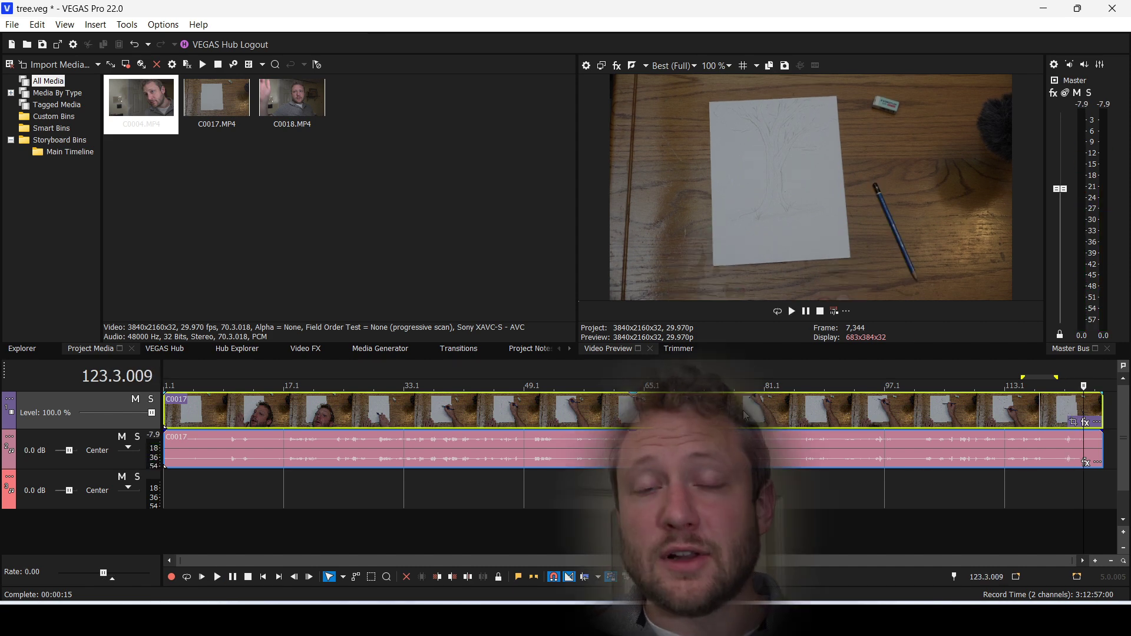
click(374, 446)
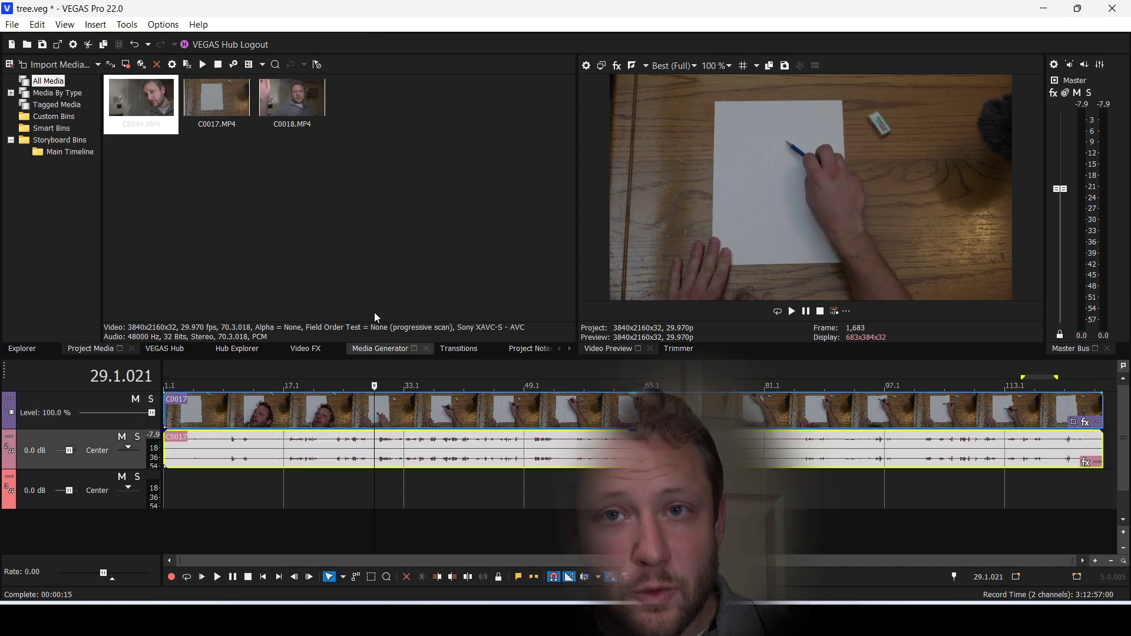
Step: Run AI Speech to Text on C0017's audio to generate its transcript
click(127, 24)
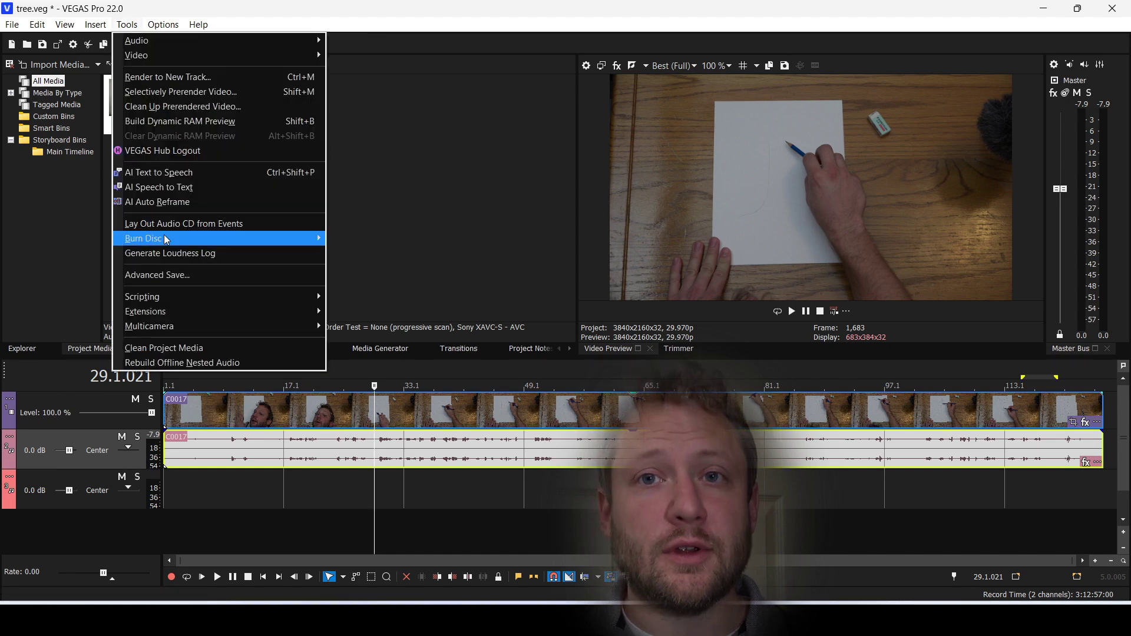
click(168, 188)
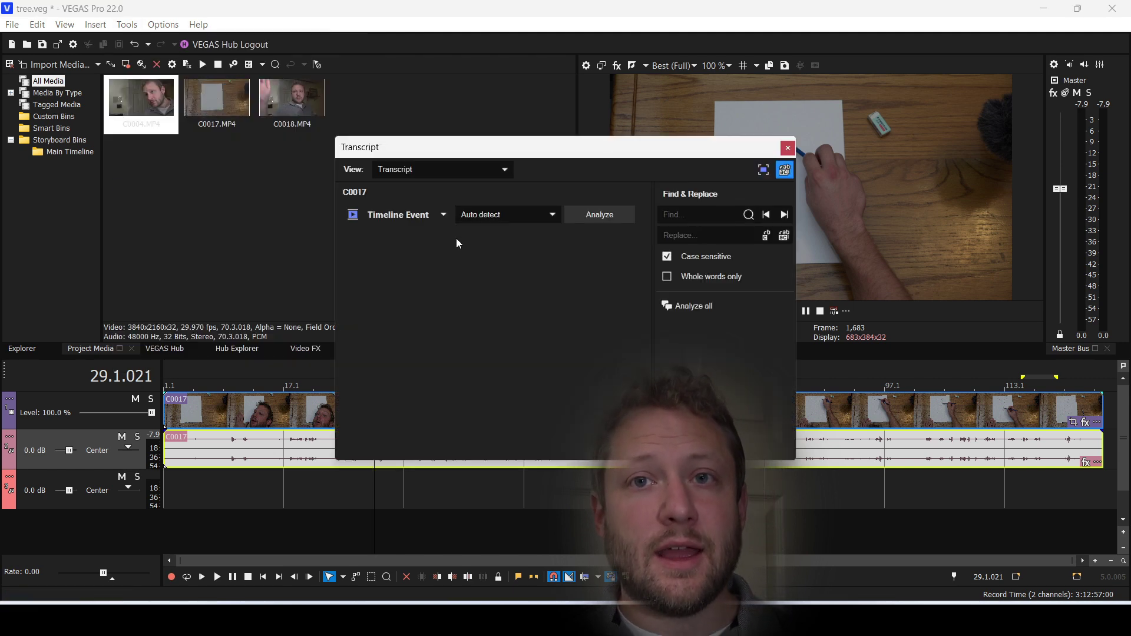
click(580, 215)
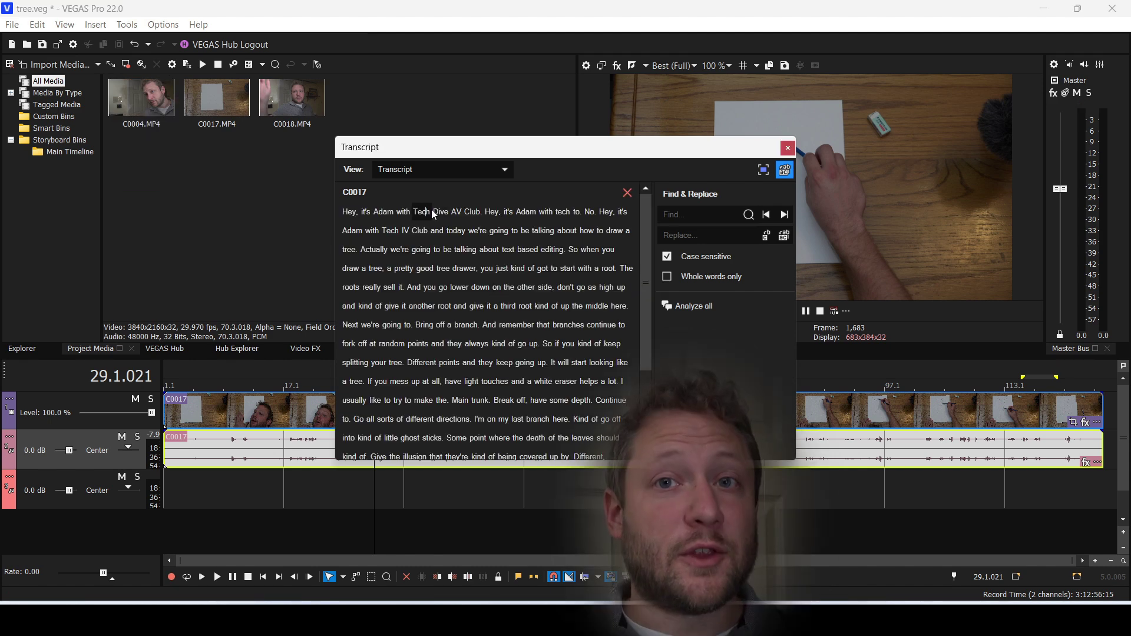
click(486, 168)
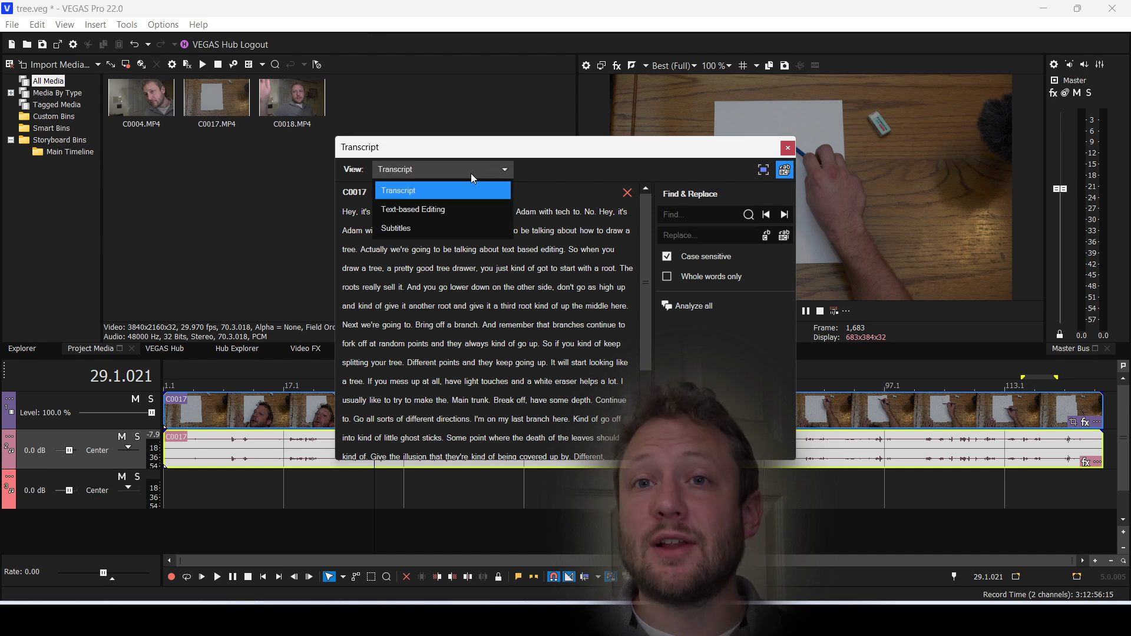
Step: Switch the transcript to Text-based Editing and turn on rippling for deletions
click(442, 210)
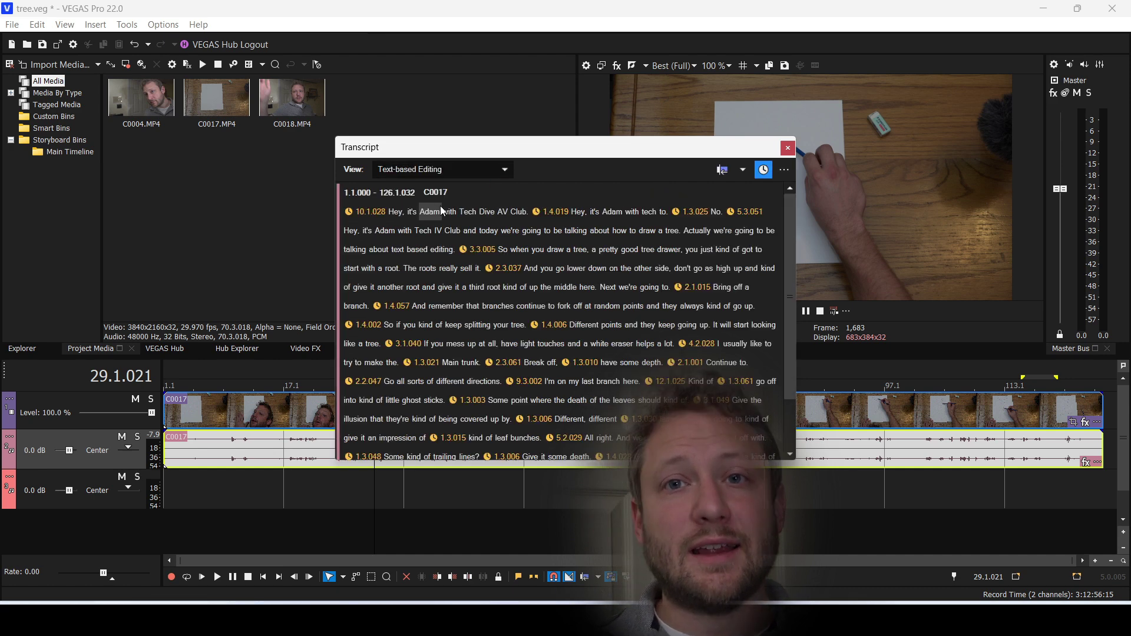
drag(346, 212, 492, 216)
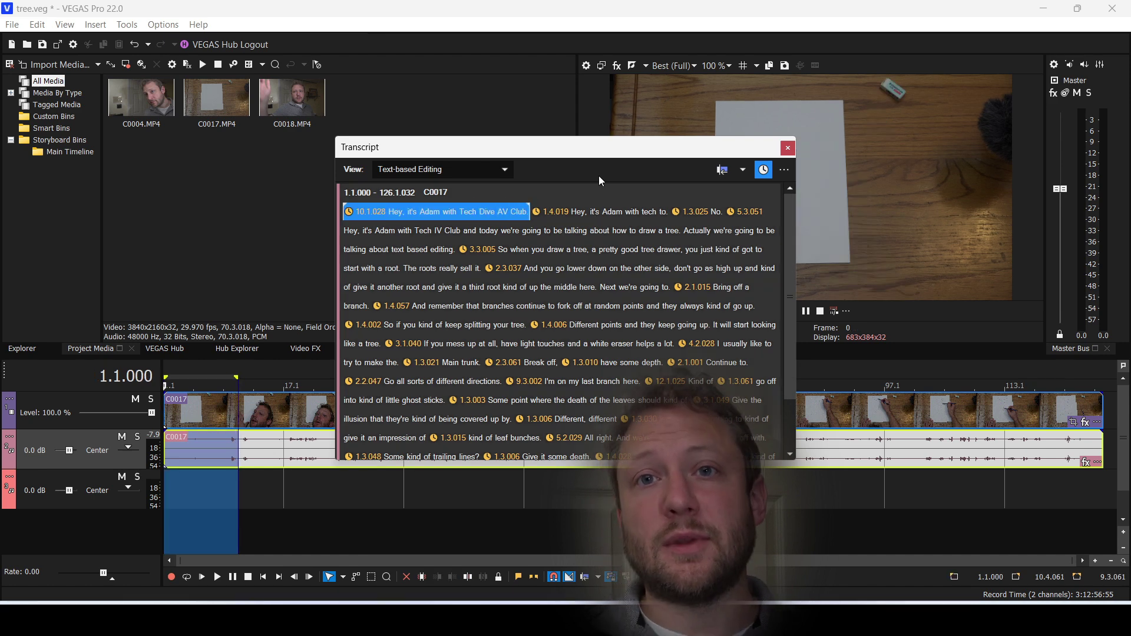
click(722, 170)
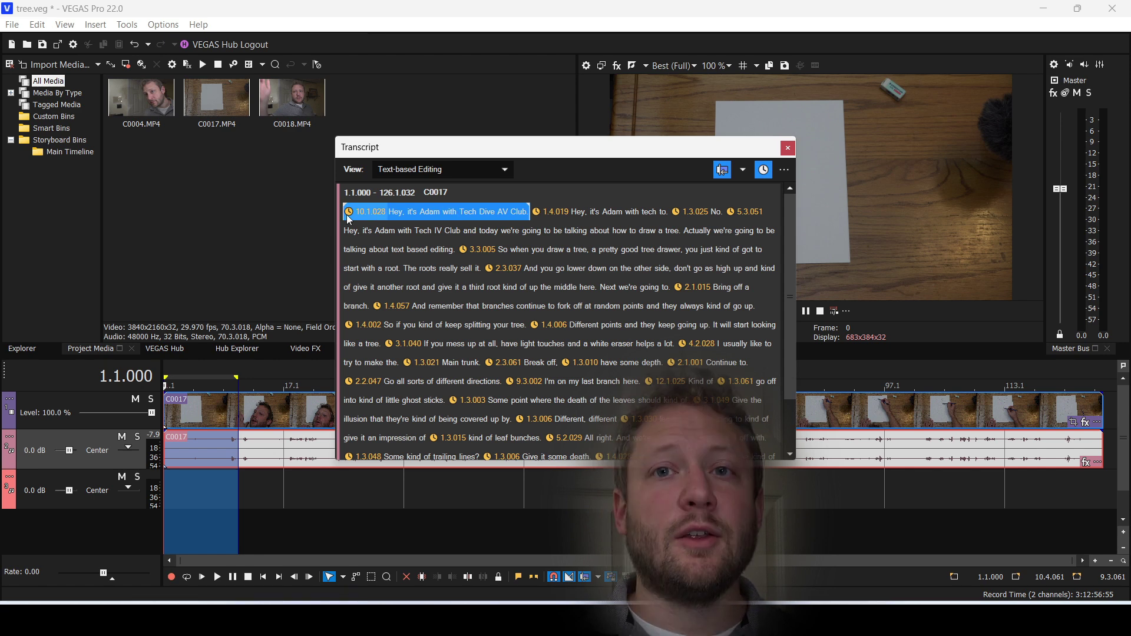
Step: Delete the opening introduction sentence, rippling C0017 down to 116.1.034
drag(346, 215, 406, 210)
key(Delete)
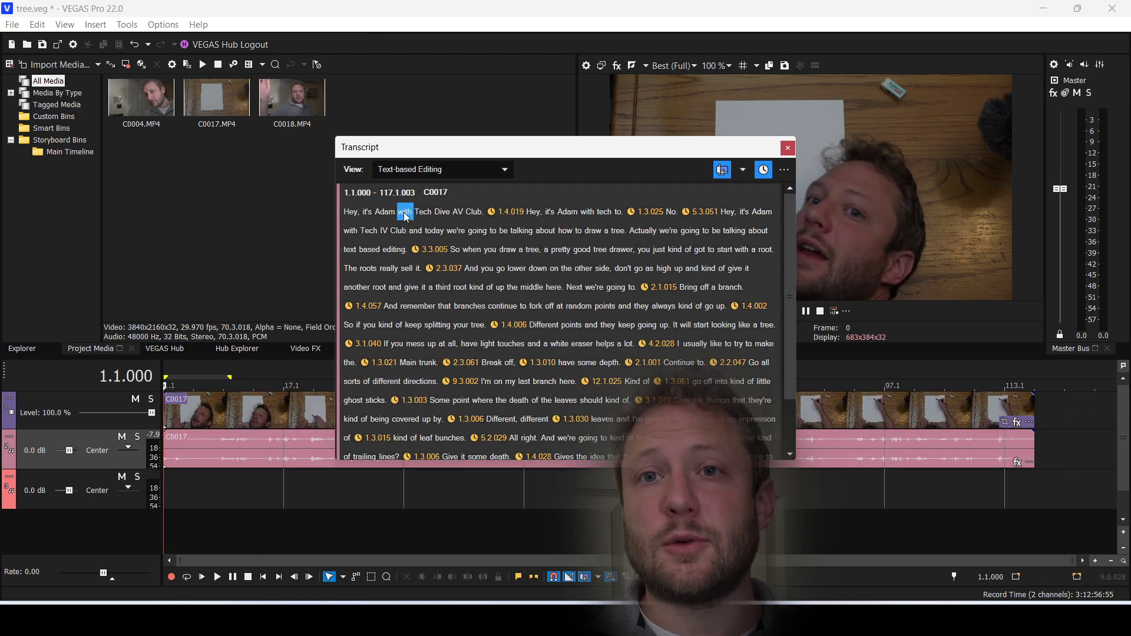
double_click(385, 213)
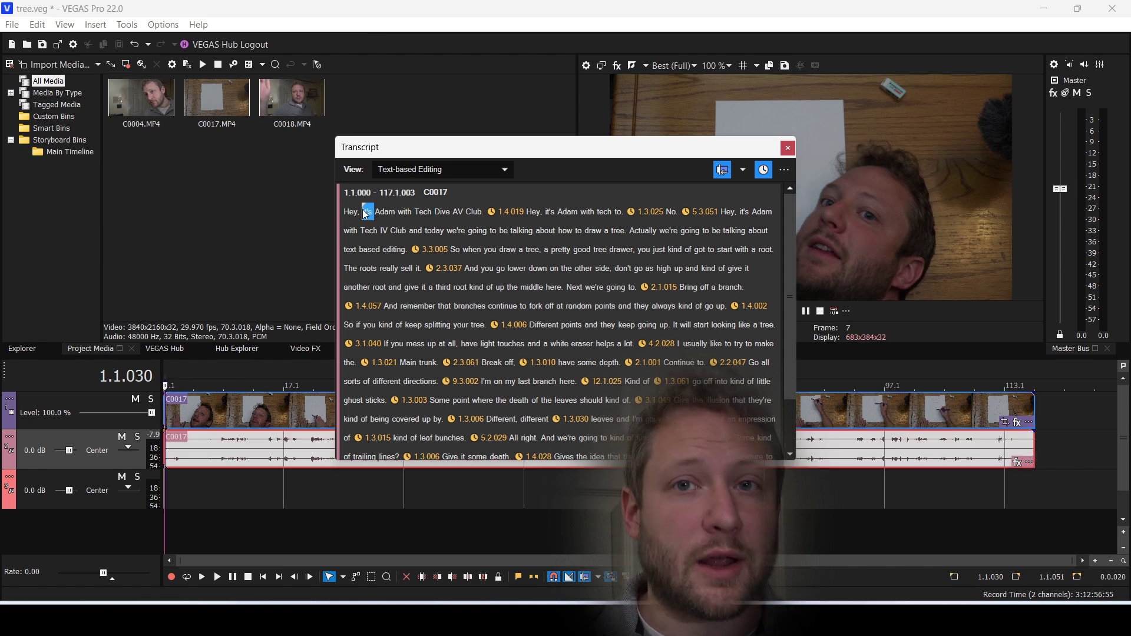
click(341, 221)
drag(349, 214, 475, 214)
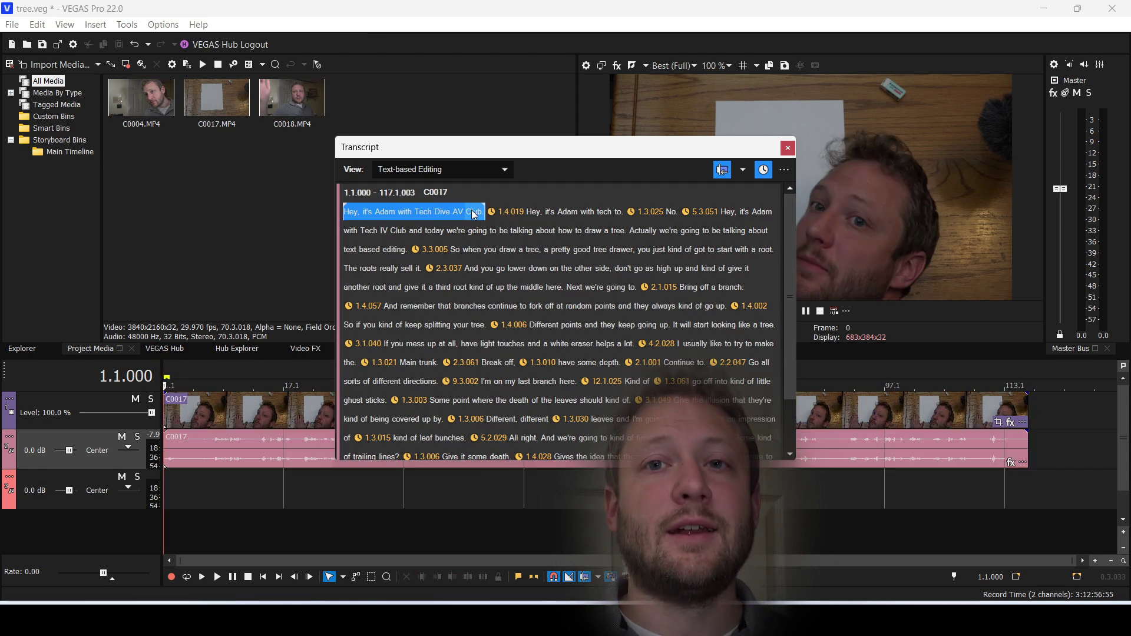
key(Delete)
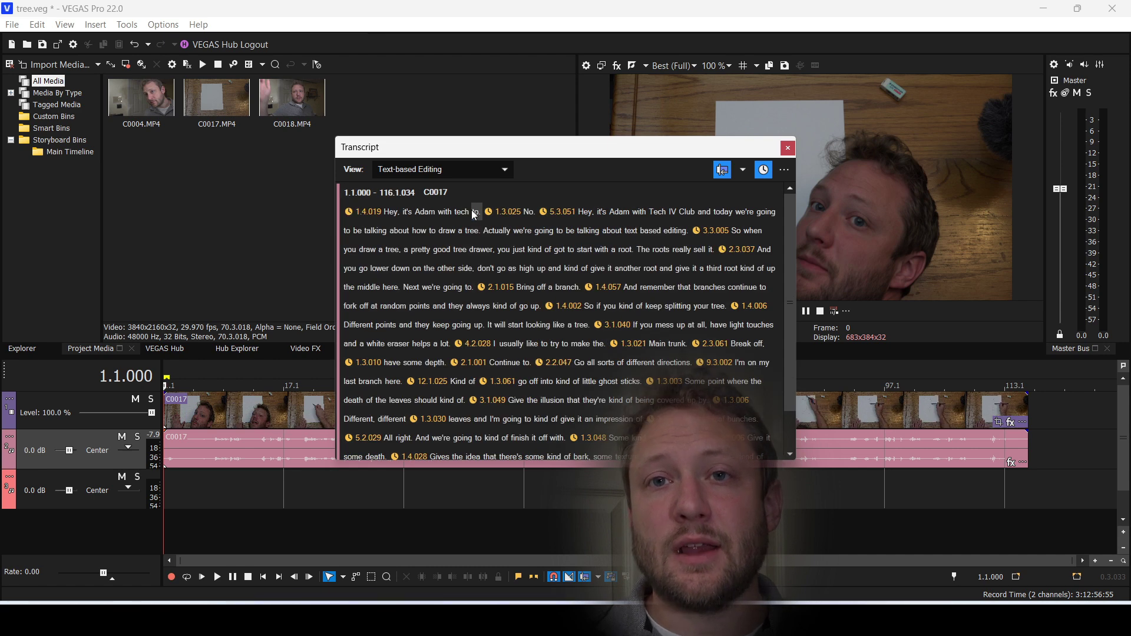
Step: Delete 'If you mess up at all… white eraser helps a lot.' through the 4.2.028 pause
scroll(652, 287, down, 2)
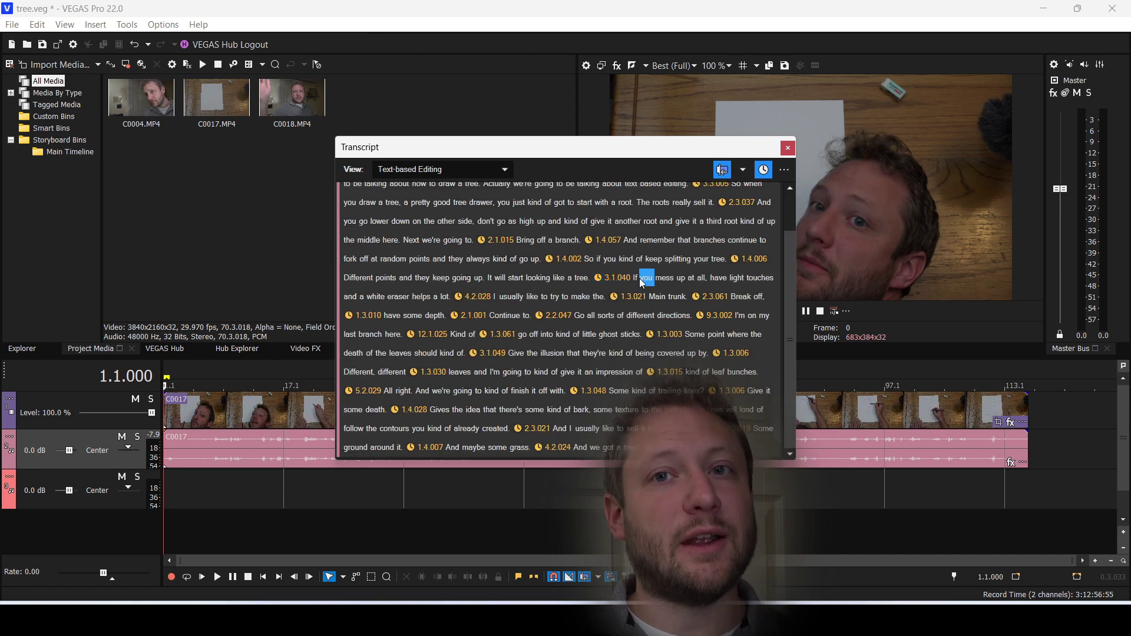
click(635, 278)
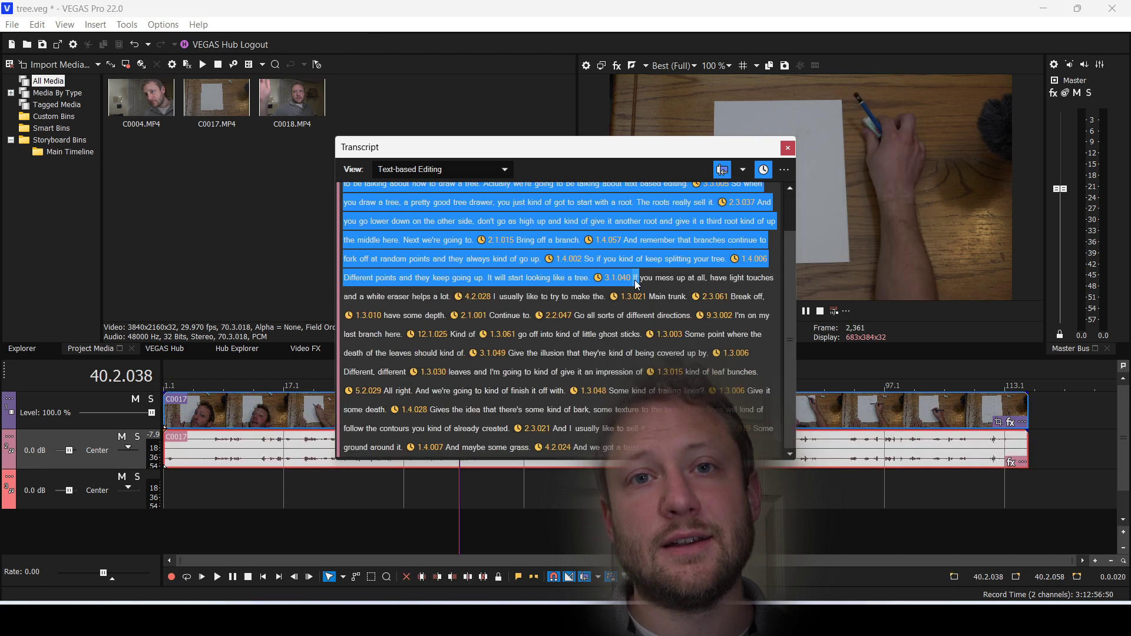
click(653, 279)
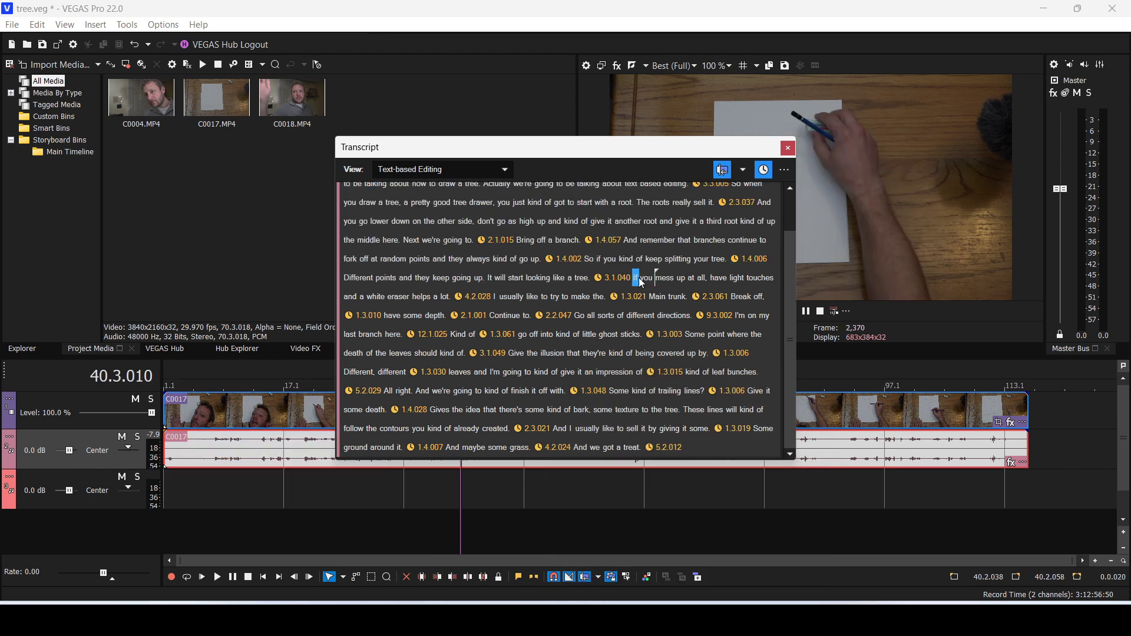
click(636, 278)
drag(664, 284, 486, 295)
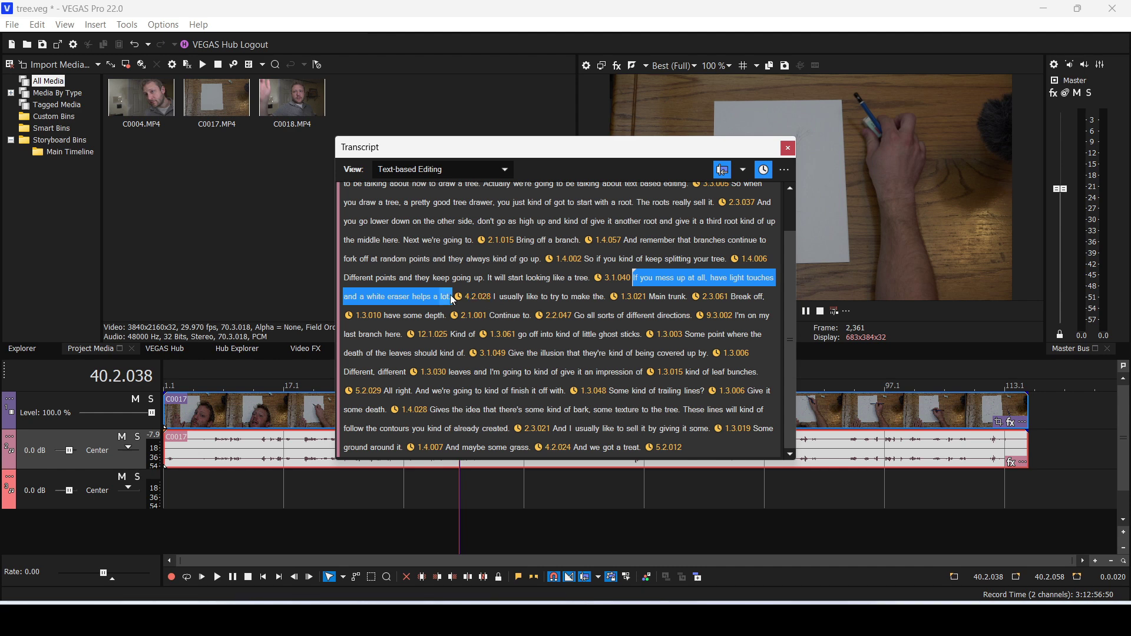
drag(481, 295, 481, 296)
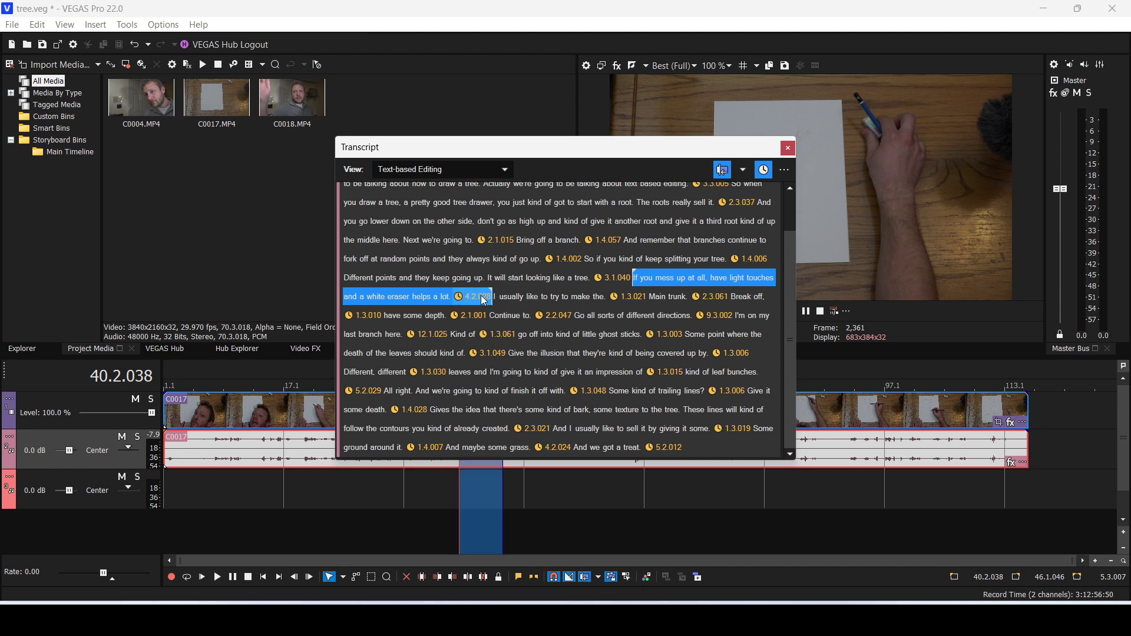
key(Delete)
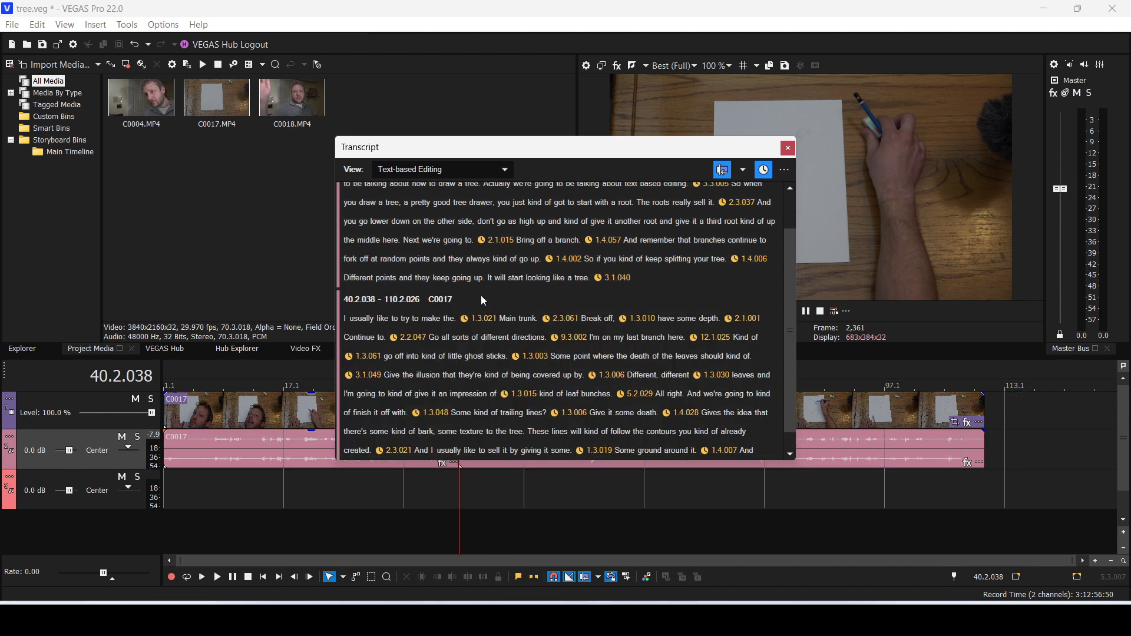
scroll(497, 300, up, 1)
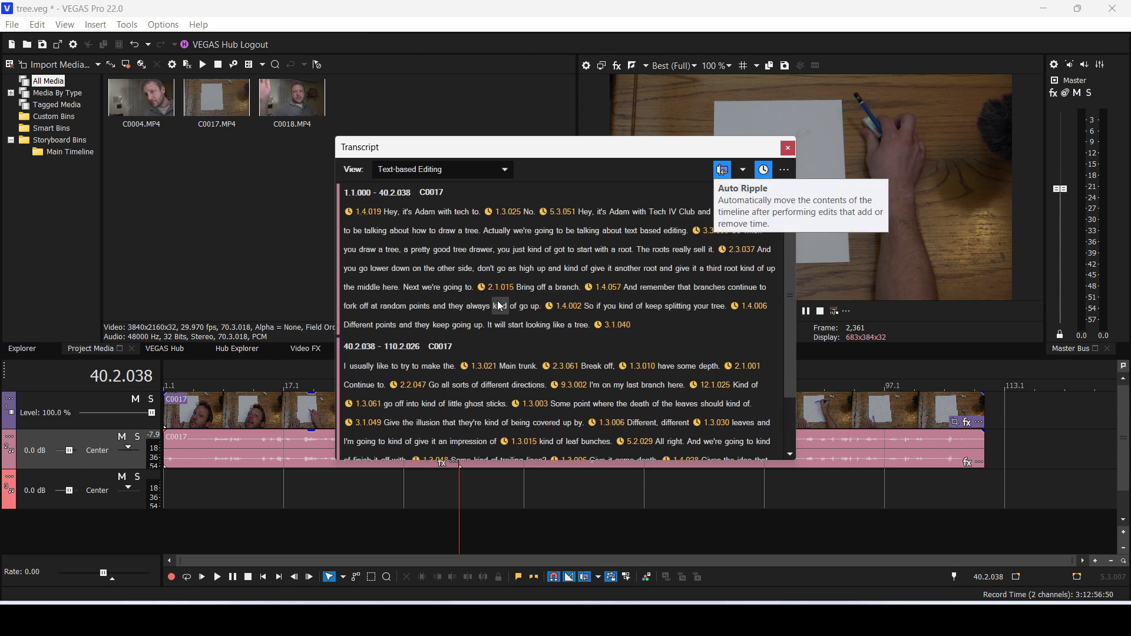
Step: Delete the 1.4.019 opening false start and the 2.3.037, 2.1.015 and 1.4.002 pauses
click(367, 216)
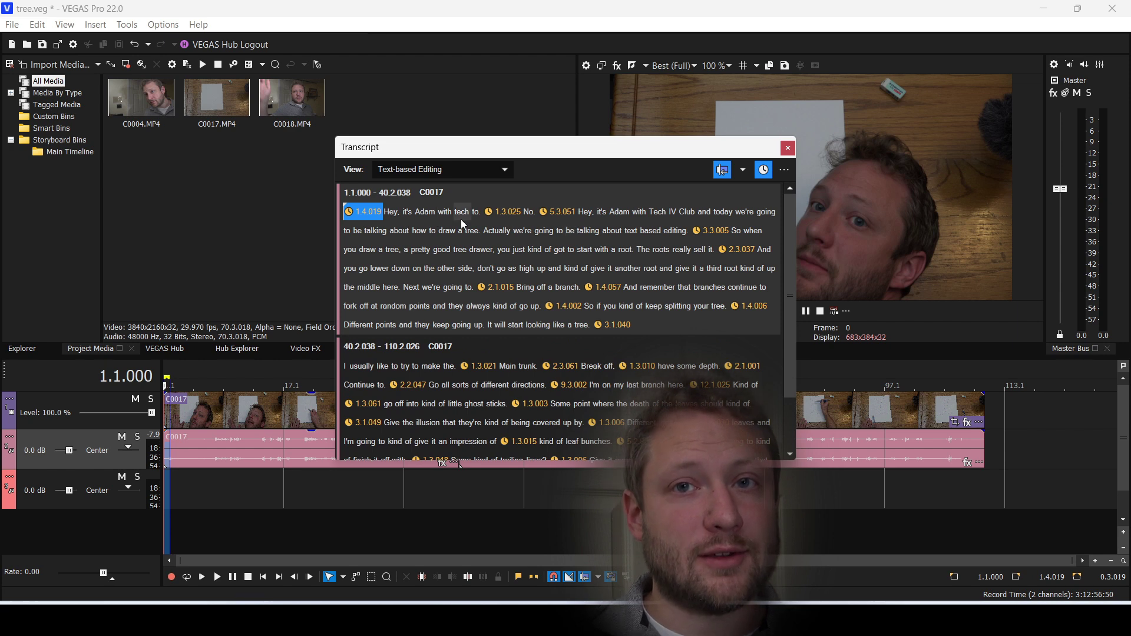
key(Delete)
click(362, 271)
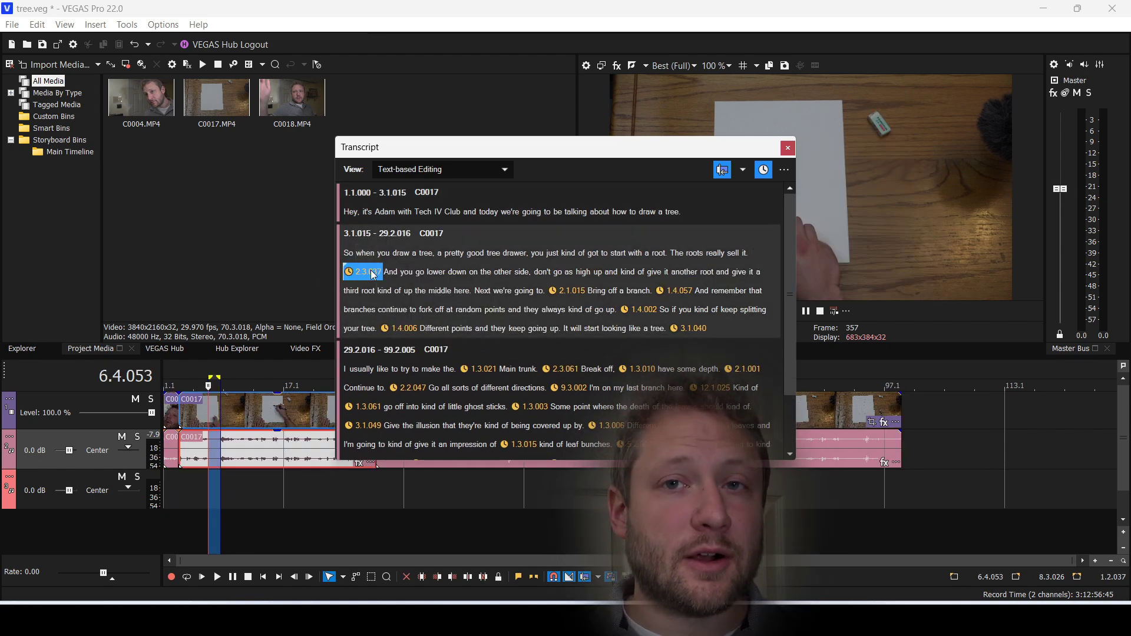
key(Delete)
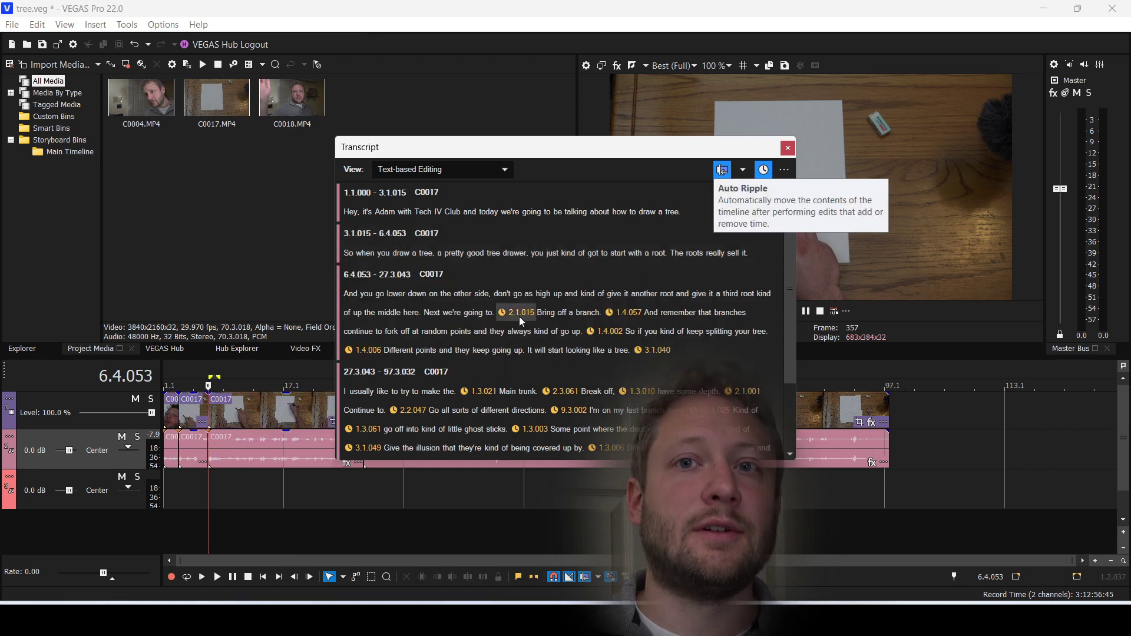
click(518, 316)
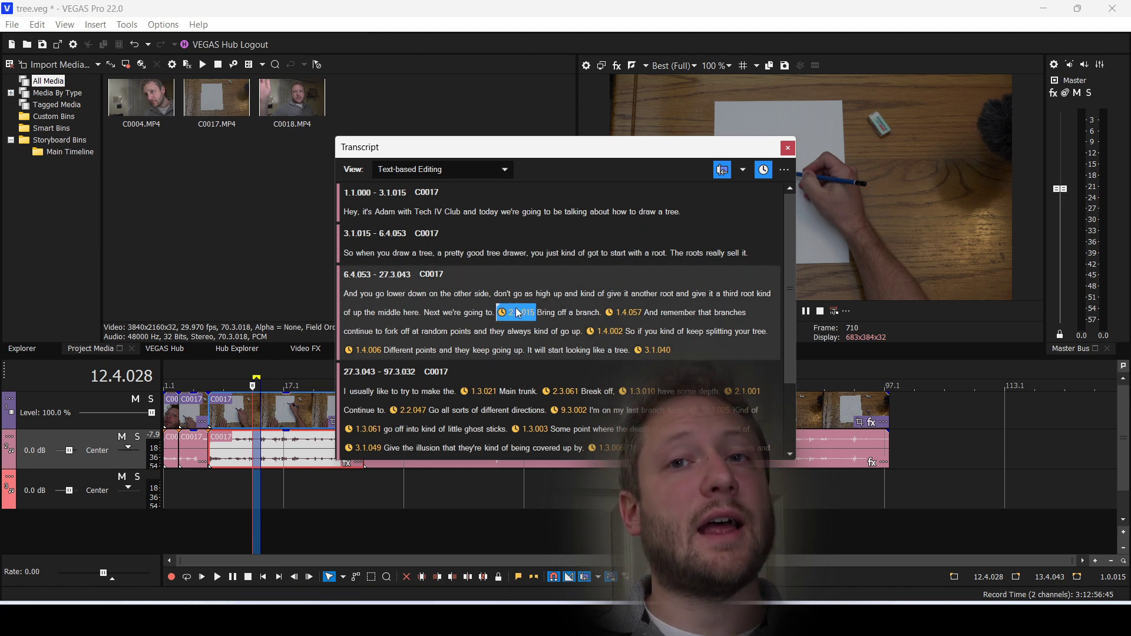
key(Delete)
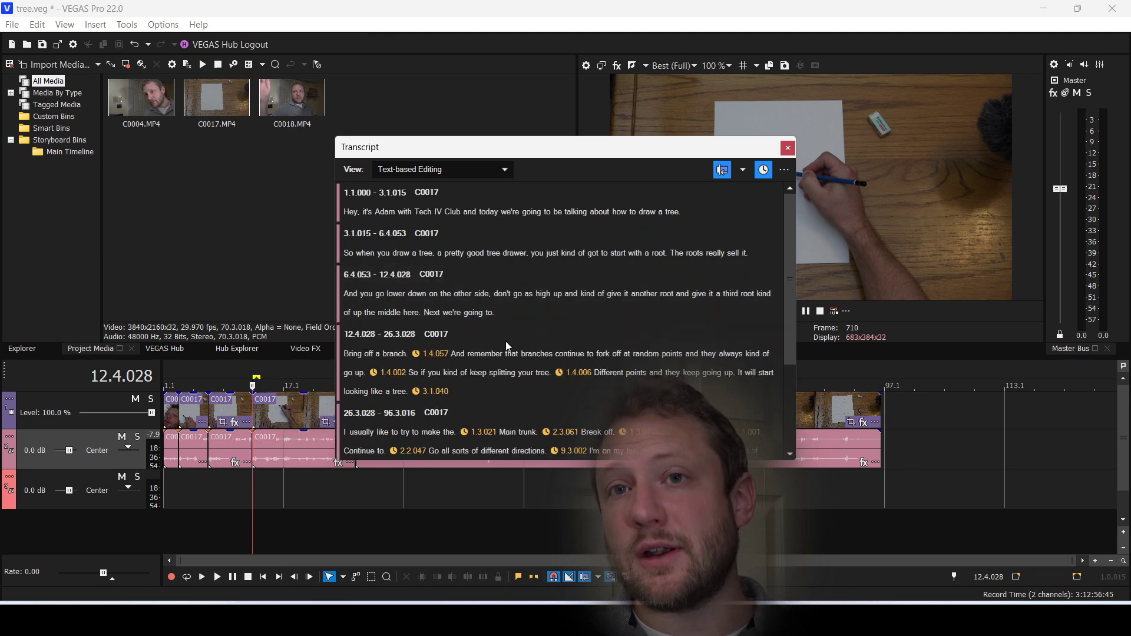
click(440, 369)
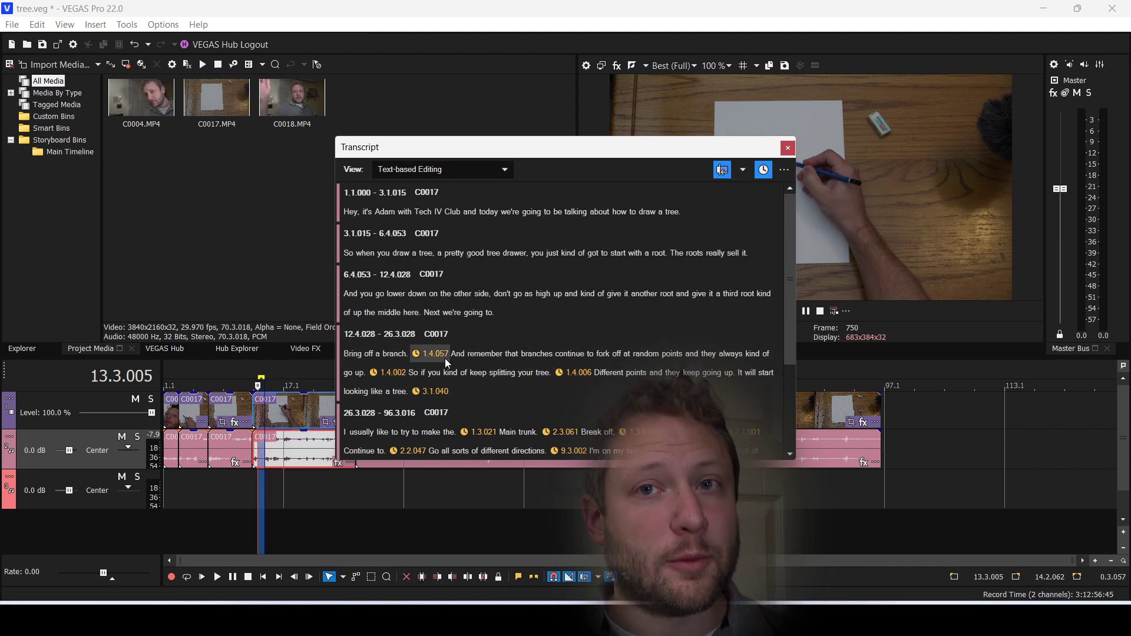
click(405, 374)
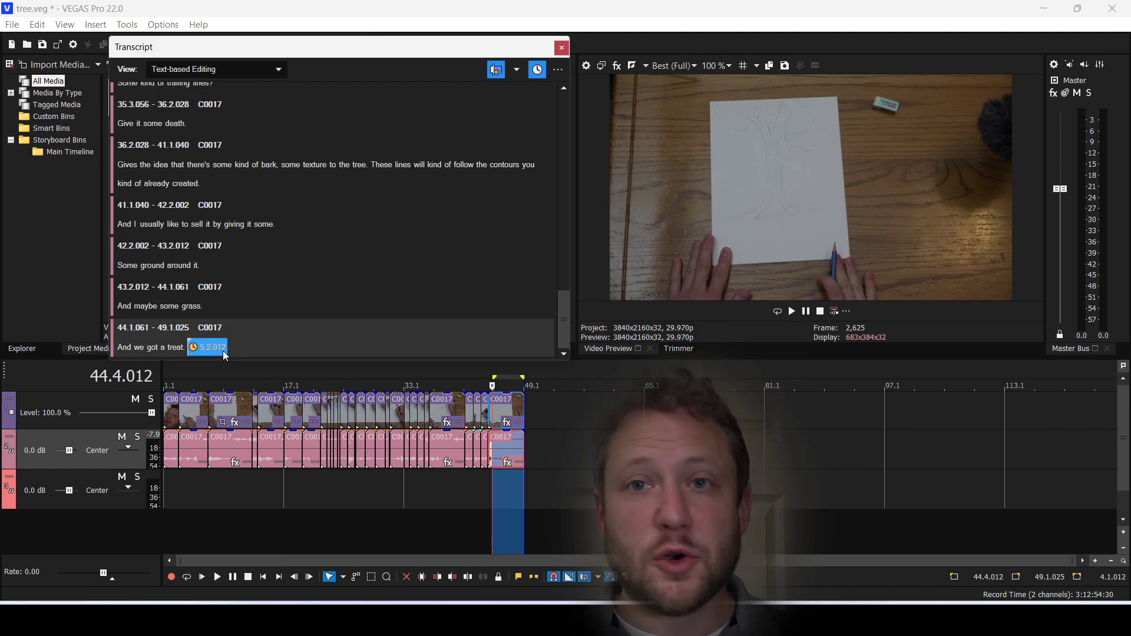
key(Delete)
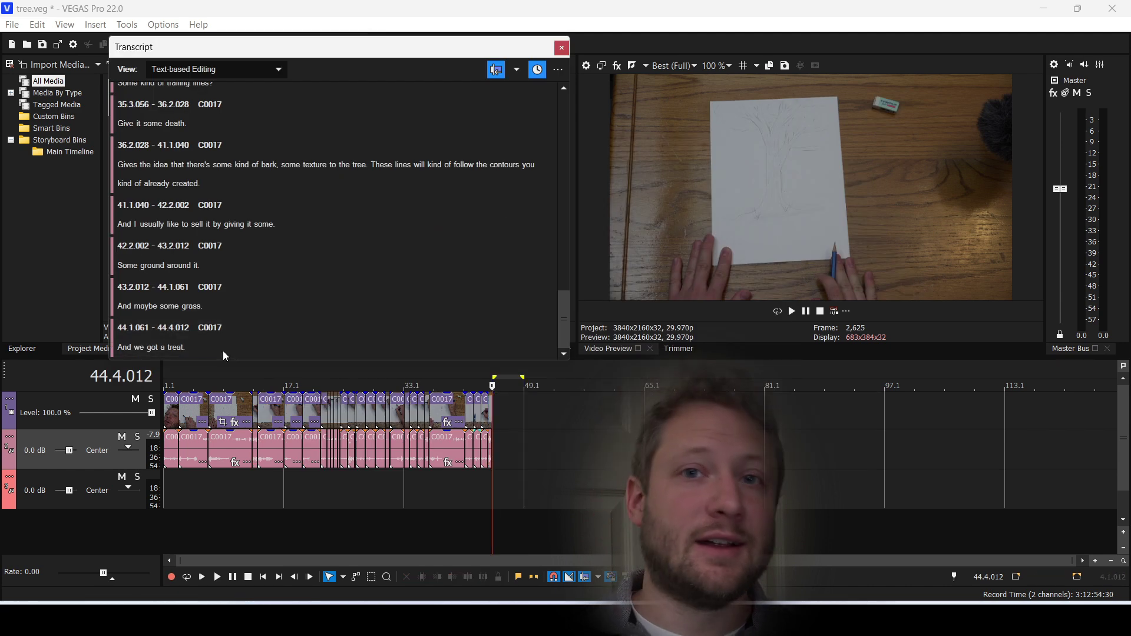
Step: Place the playhead at the final word 'treat', then play the trimmed edit from the start
click(179, 347)
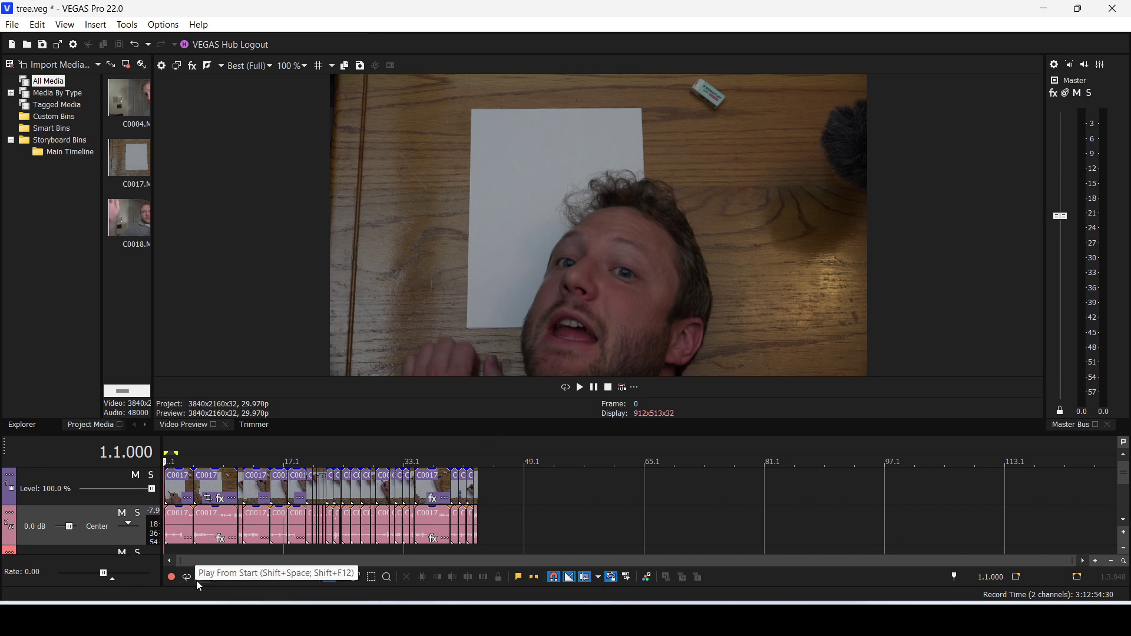
click(200, 580)
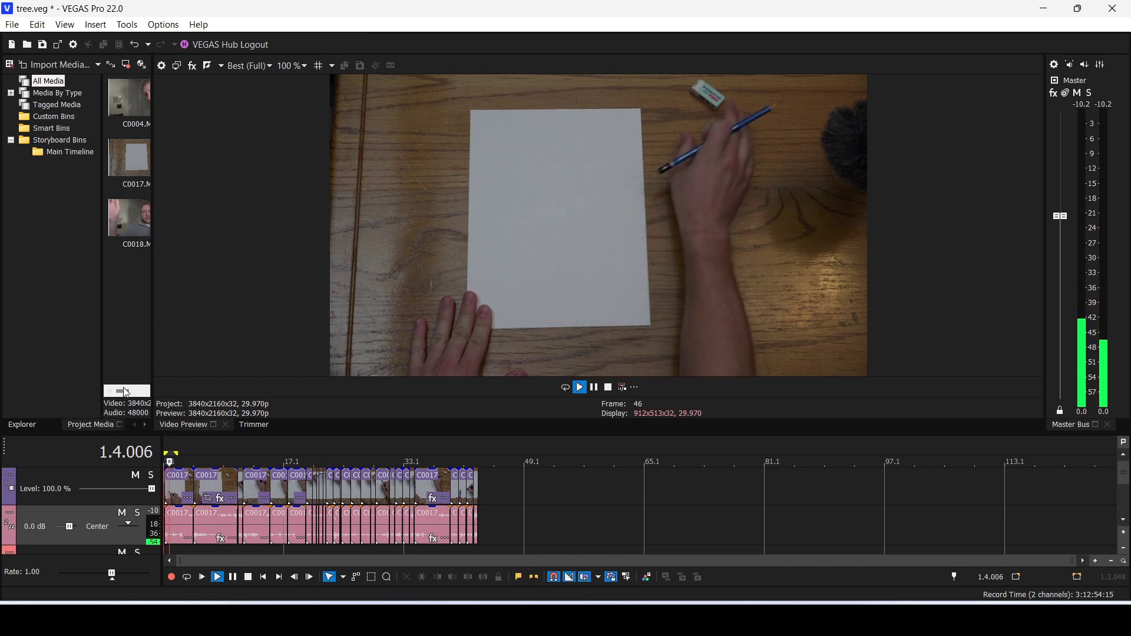